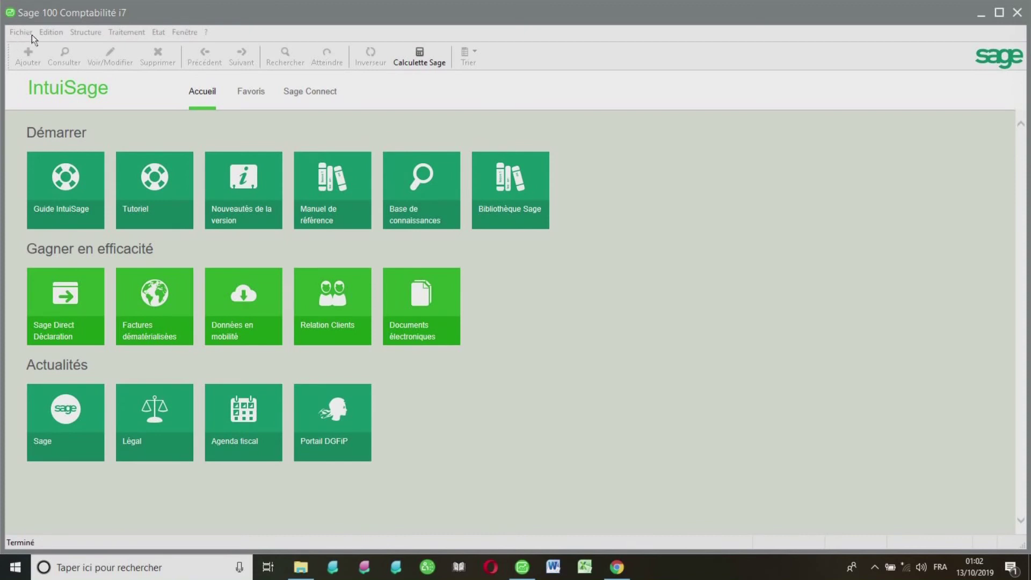
Start a new accounting file with the company name MAMA SA, keeping Oui for reusing the general company information
left_click(22, 32)
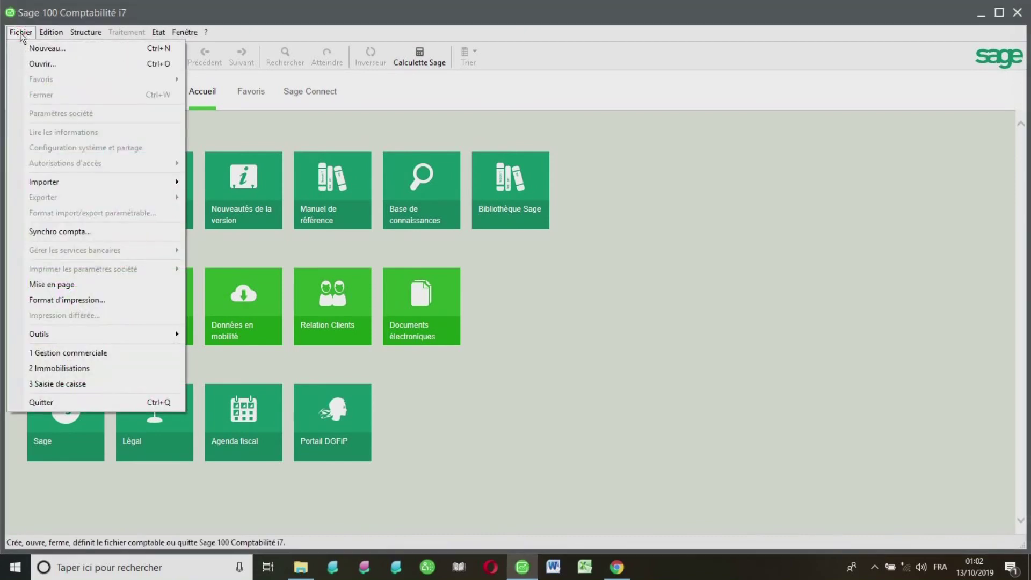
left_click(45, 48)
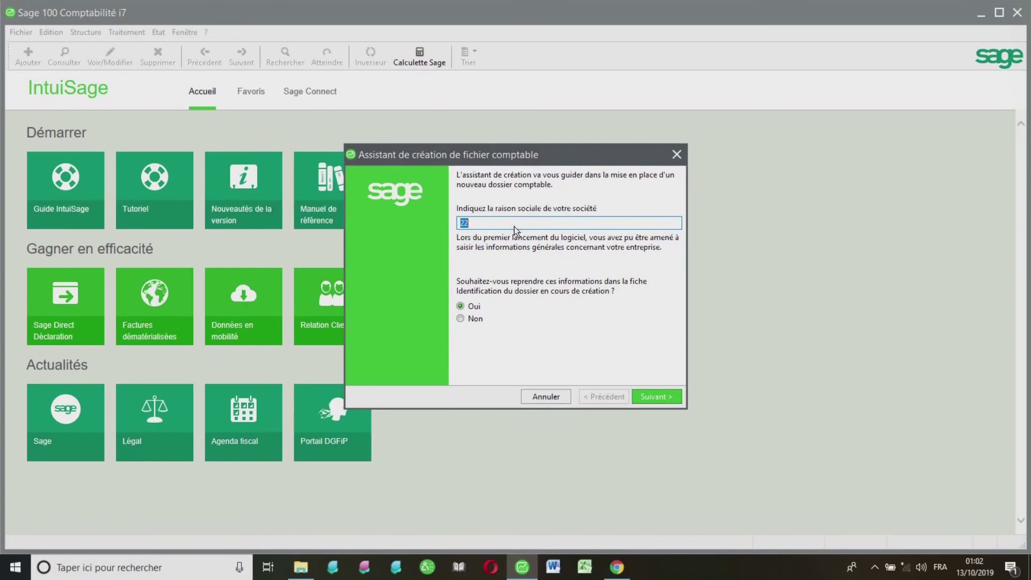
type("ma")
key("BackSpace")
key("BackSpace")
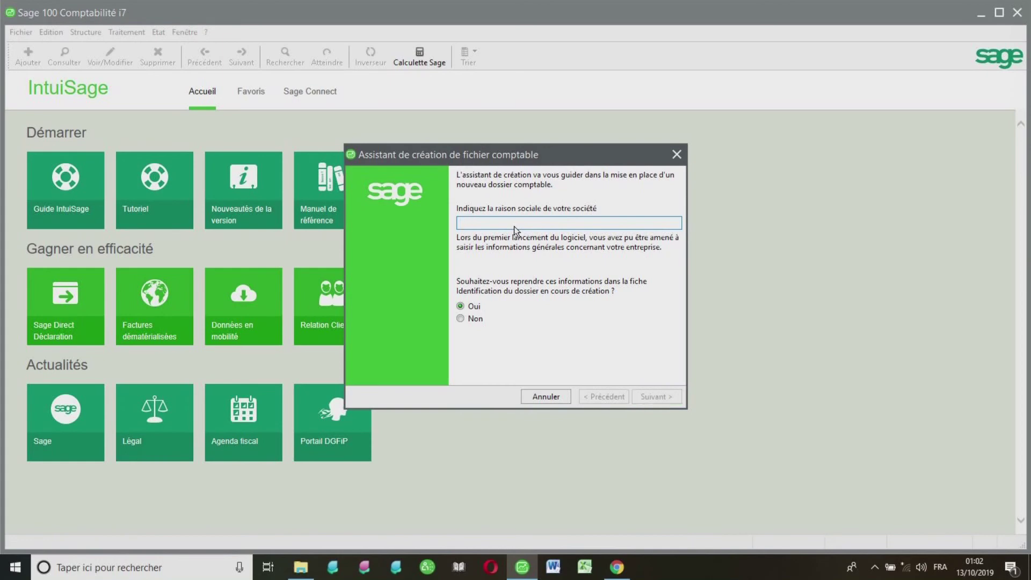
type("MAMA SA")
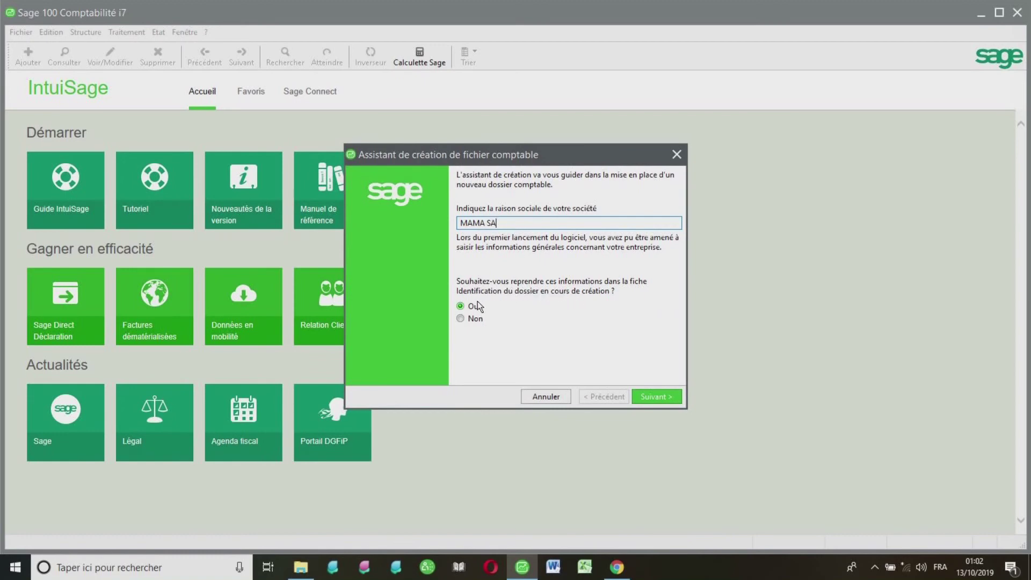
left_click(652, 399)
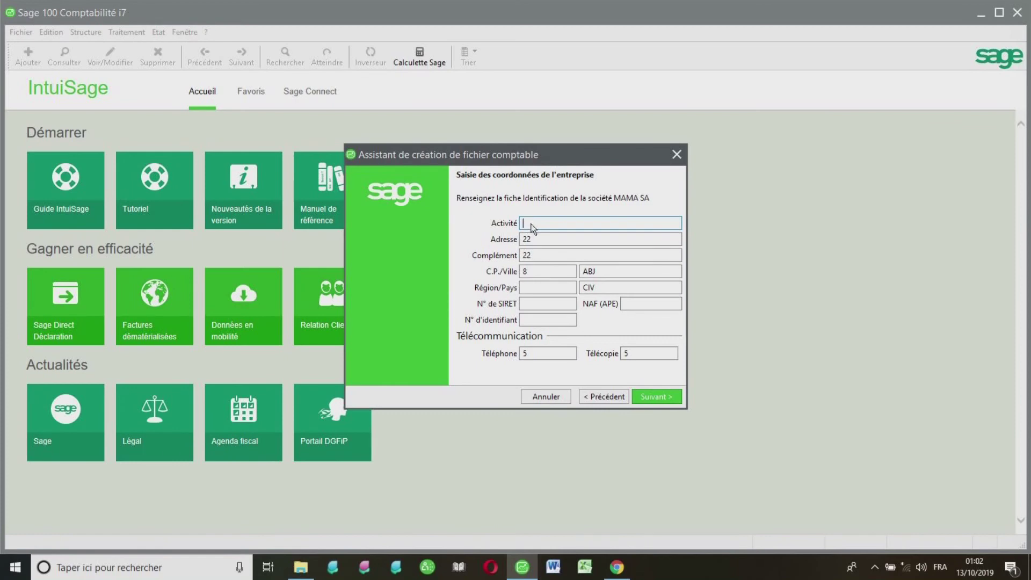
Enter VENTE DE PRODUIT SANITAIRE as the activity and fill in the company's address and address complement
type("VENTE DE PRODUIT SANITAIRE")
key("Tab")
key("BackSpace")
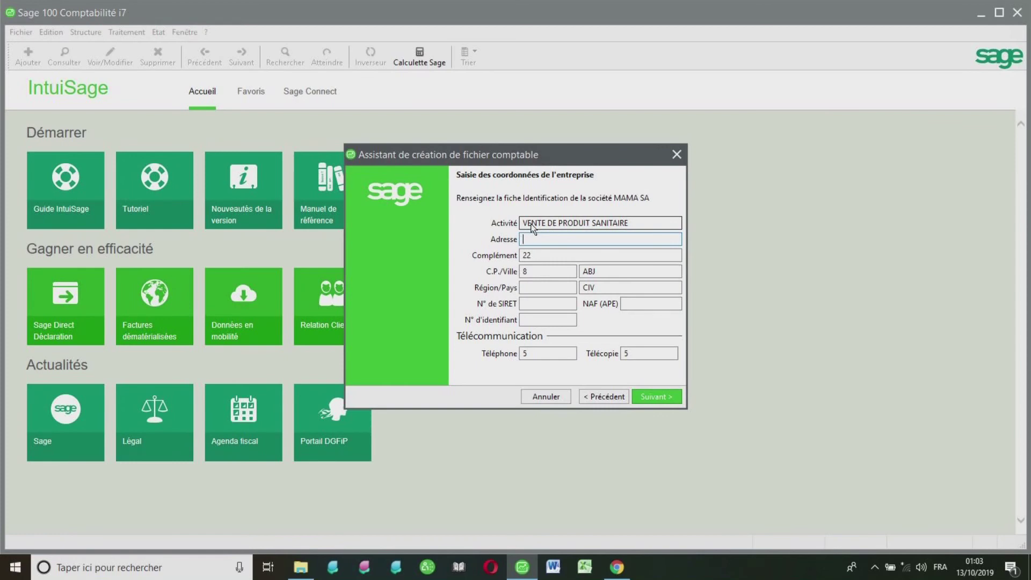
type("CIV- ABIDJAN COCODY")
key("Tab")
key("BackSpace")
type("ST JEAN NON ")
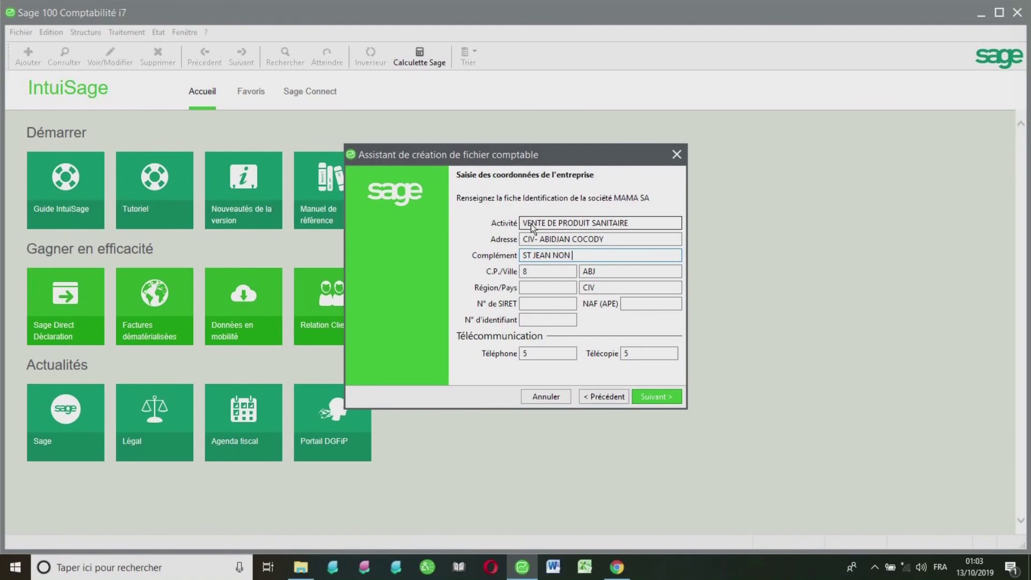
type("LOIN DE LA PATISSERIE")
Fill in the company's postal code, city and region
key("Tab")
type("335")
key("Tab")
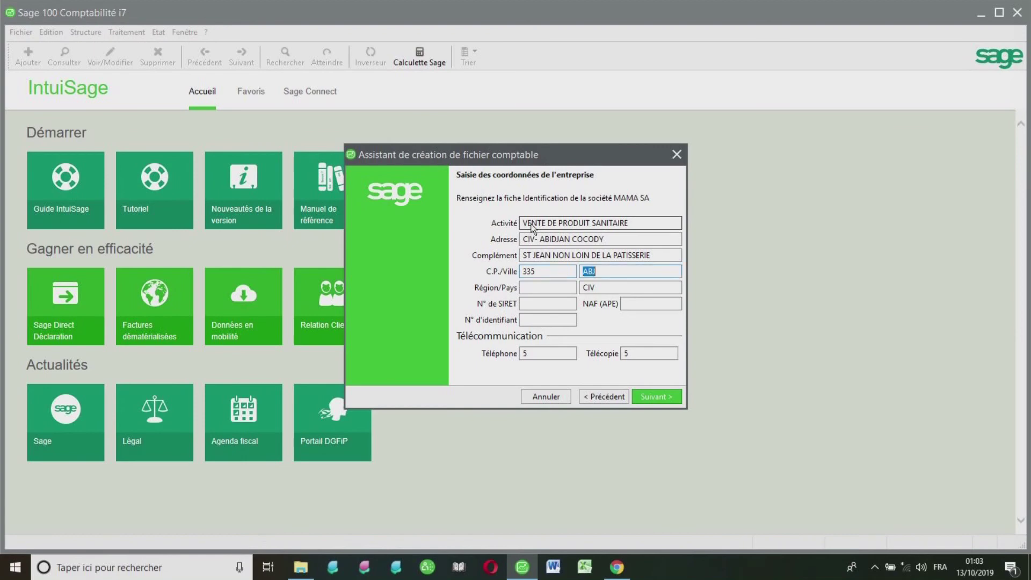
type("ABID")
type("JAN")
type("LAGU")
type("NE")
key("Tab")
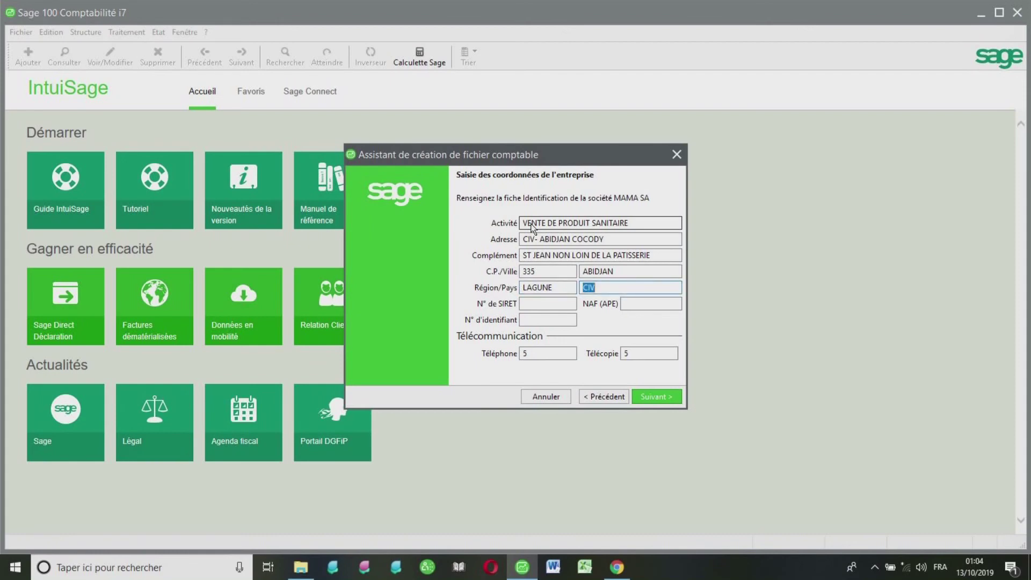
Keep the country as CIV, enter the company's telephone and fax numbers, and continue to the fiscal year definition
key("Tab")
key("Tab")
key("Tab")
type("07 81 80 29")
key("Tab")
key("BackSpace")
type("0")
left_click(648, 401)
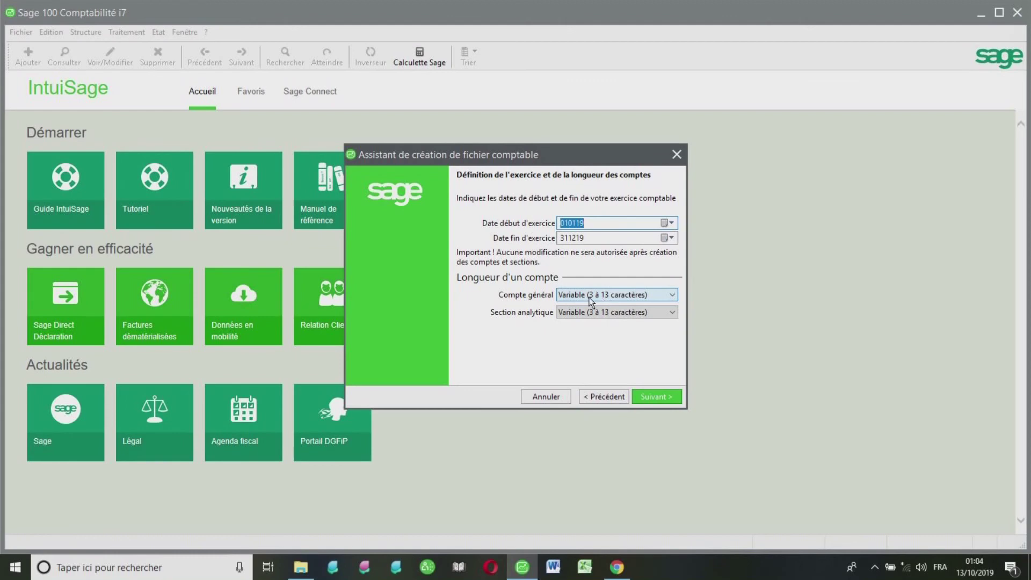
Look through the general account length options, keep Variable (3 à 13 caractères), and continue to the accounting currency
left_click(598, 298)
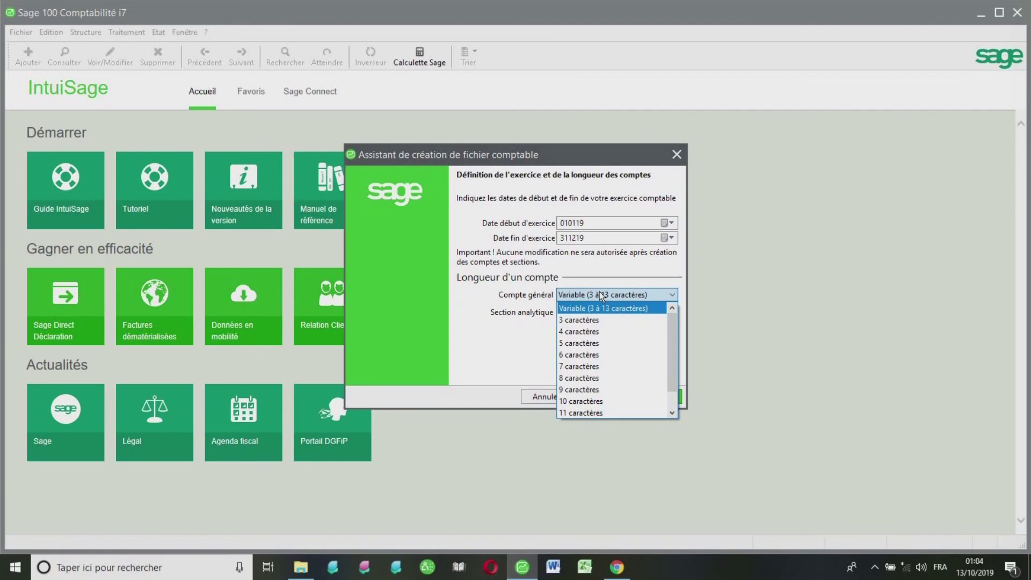
left_click(674, 413)
left_click(674, 414)
left_click(673, 414)
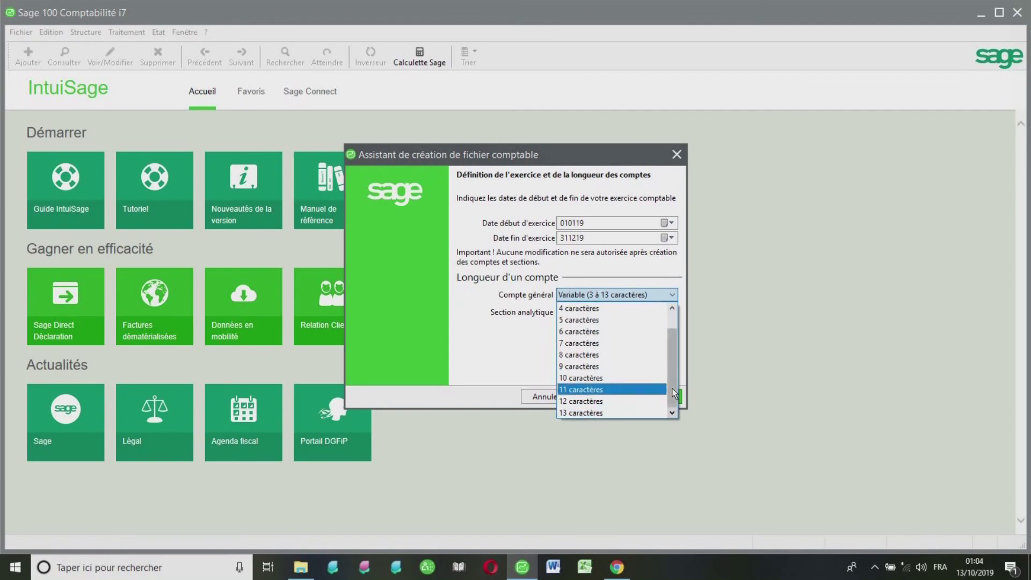
left_click_drag(672, 389, 672, 294)
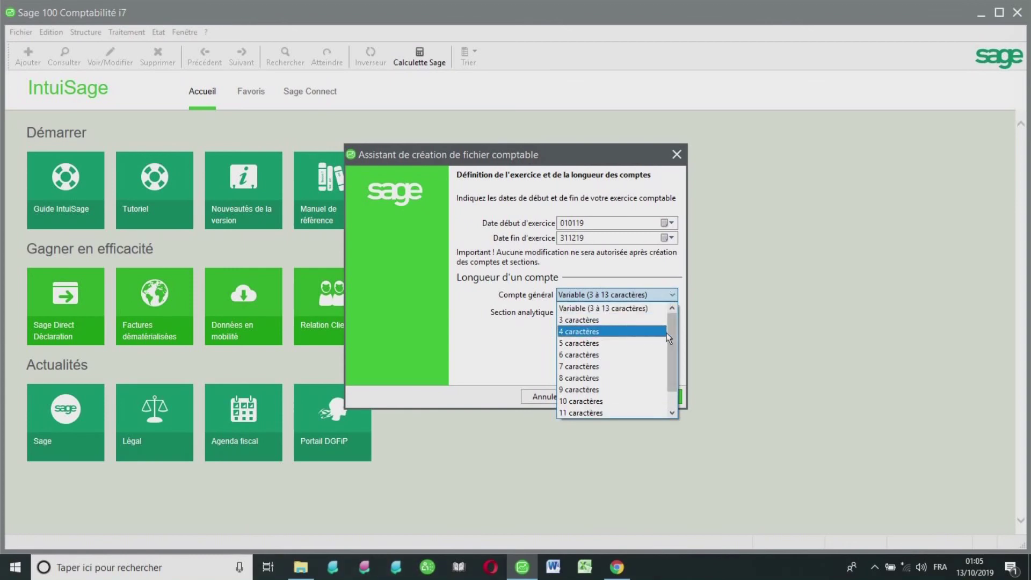
left_click_drag(670, 333, 675, 396)
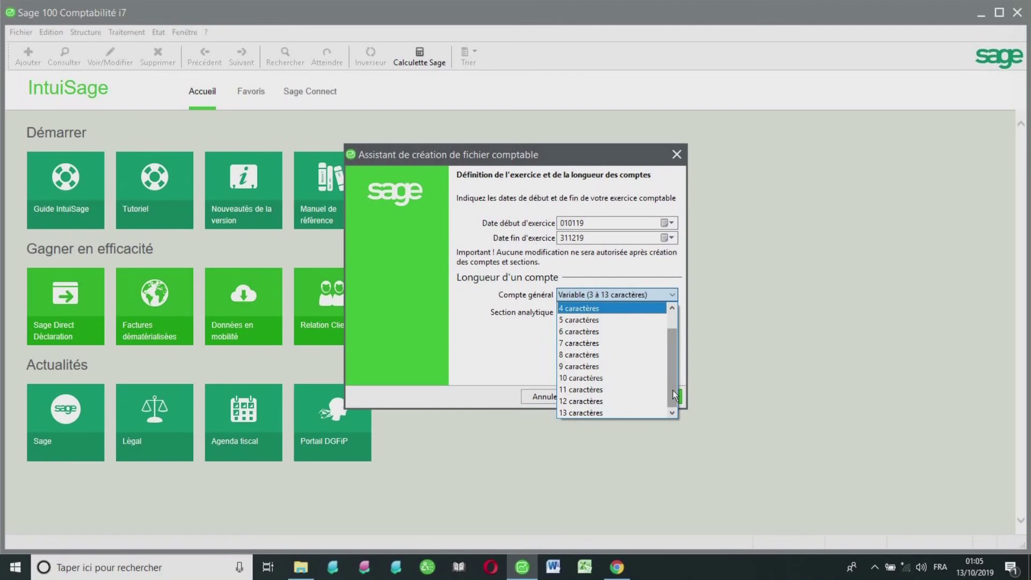
left_click(636, 296)
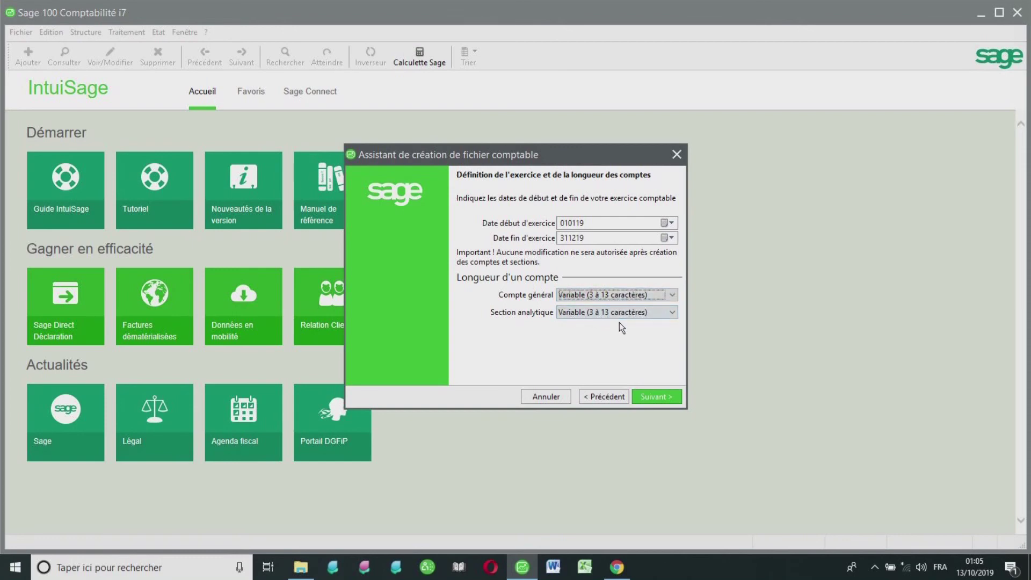
left_click(664, 399)
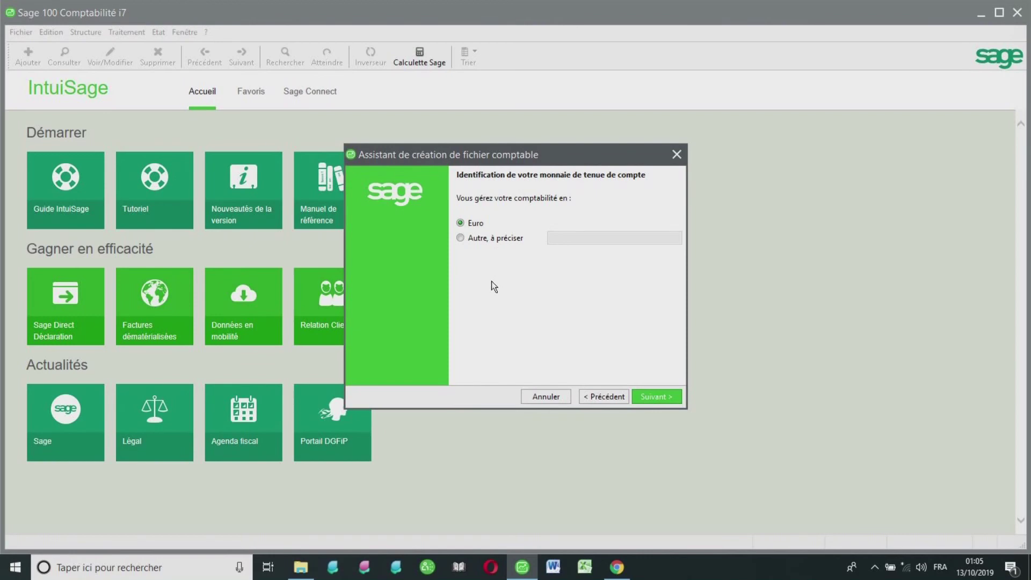
Set the accounting currency to another currency named FRANC CFA and continue to its characteristics
left_click(460, 237)
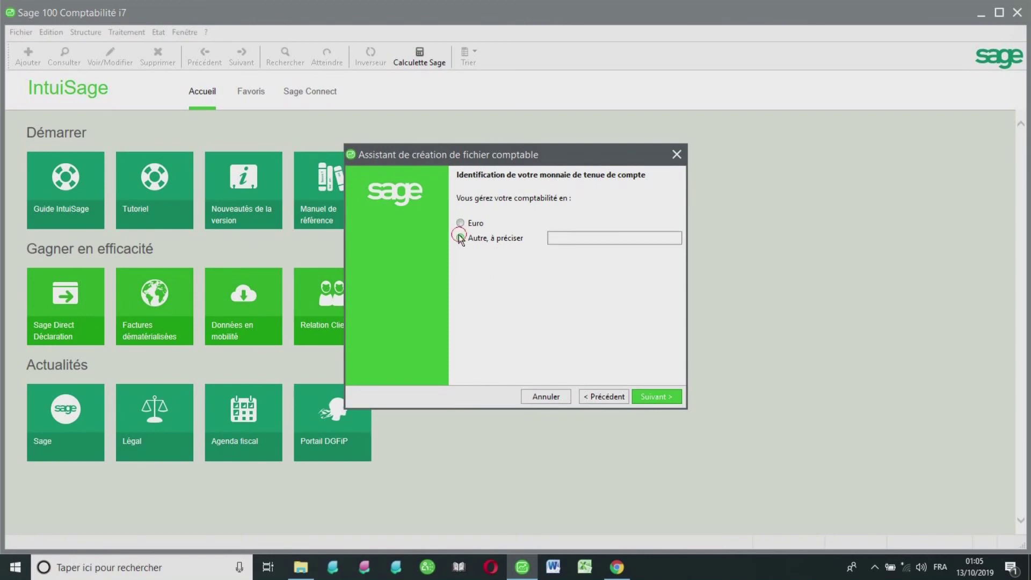
left_click(555, 236)
type("FRANC CFA")
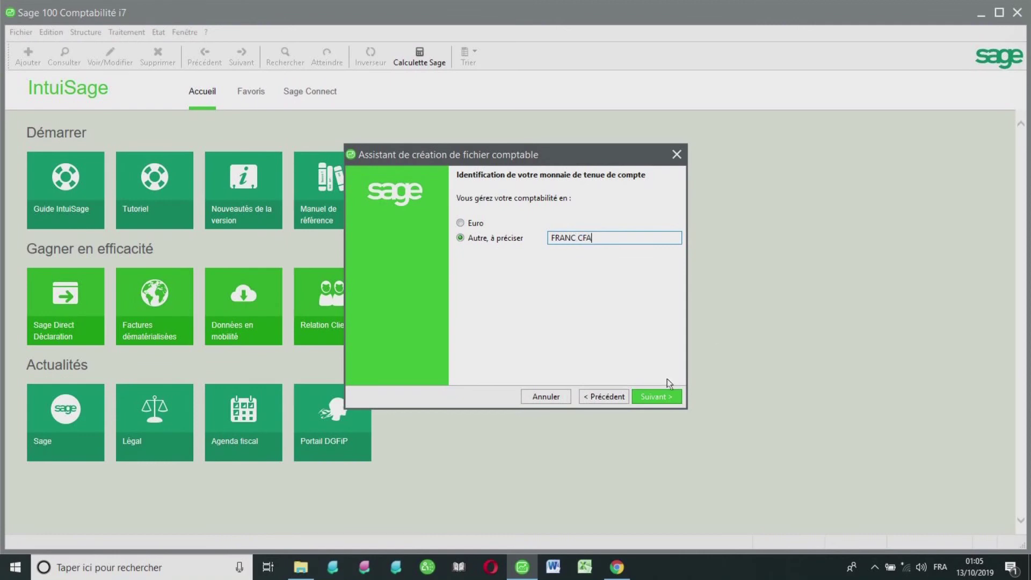
left_click(656, 395)
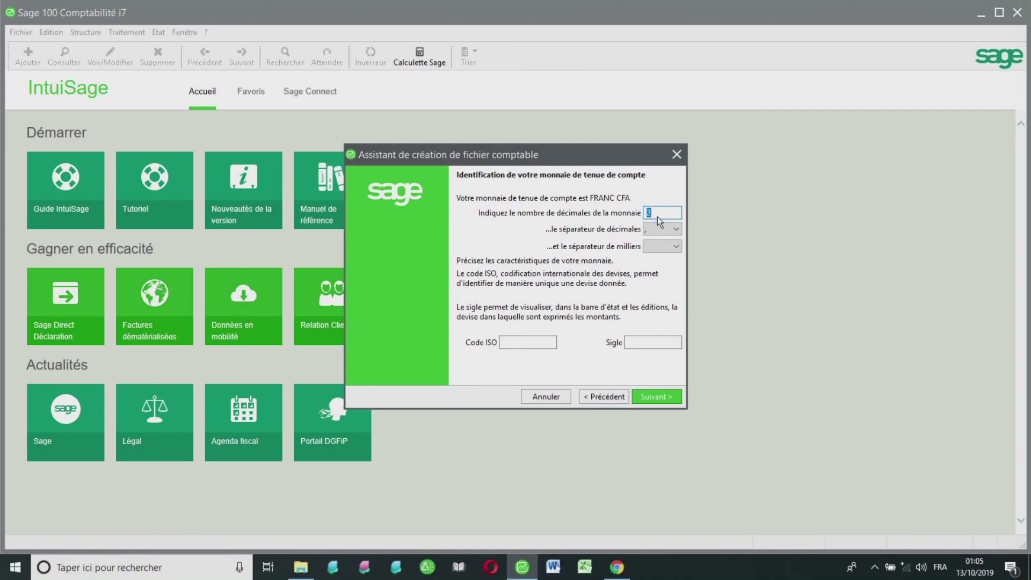
Set the currency to 0 decimals with CFA as its symbol (Sigle), and continue to the takeover of accounting elements
type("0")
key("Tab")
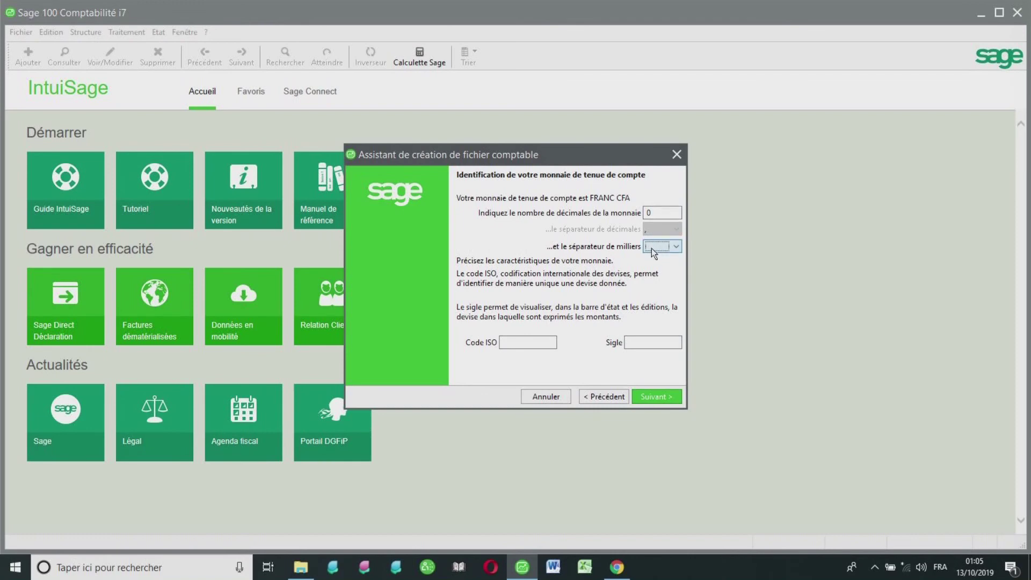
left_click(536, 343)
key("Tab")
type("CFA")
left_click(657, 396)
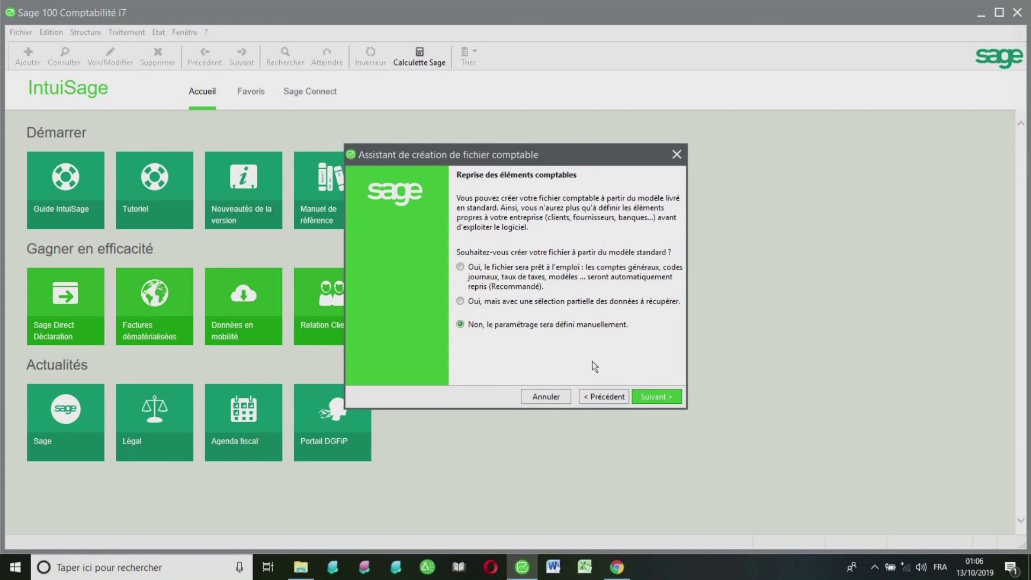
Keep manual parameter setup and create the accounting file MAMA SA in Documents with a capacity of 1000 KB, dismissing the server message
left_click(656, 398)
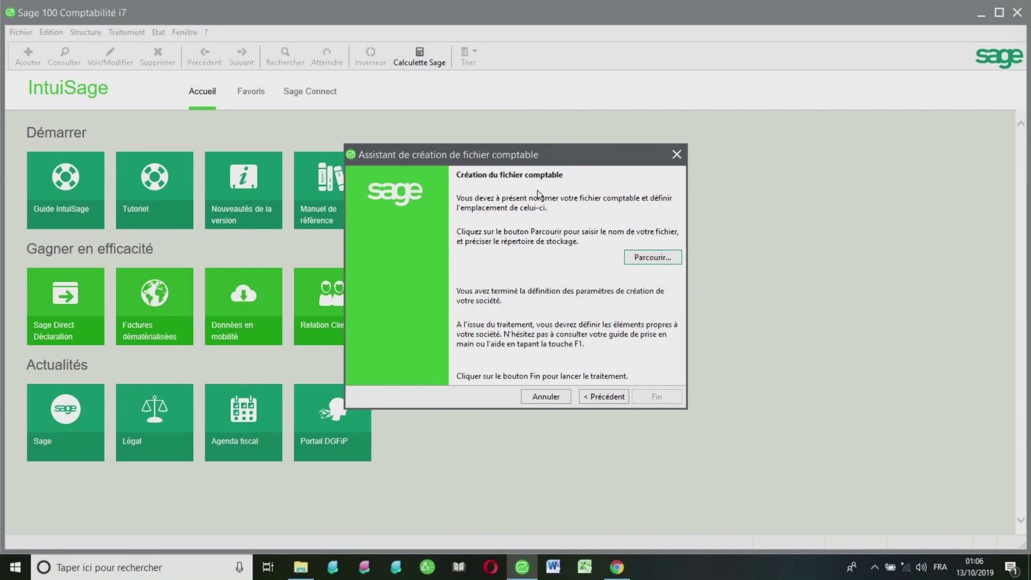
left_click(652, 259)
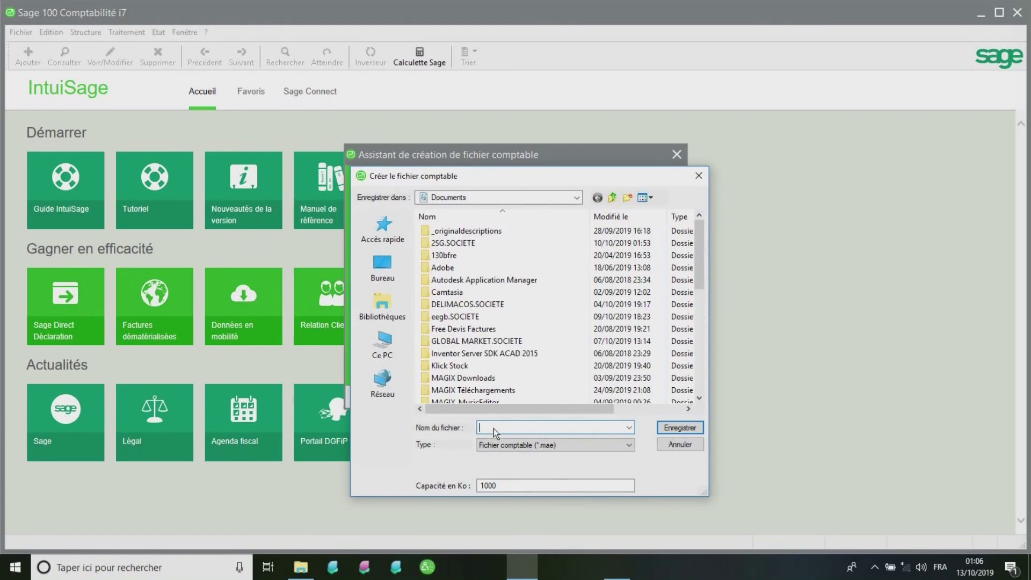
type("MAMA SA")
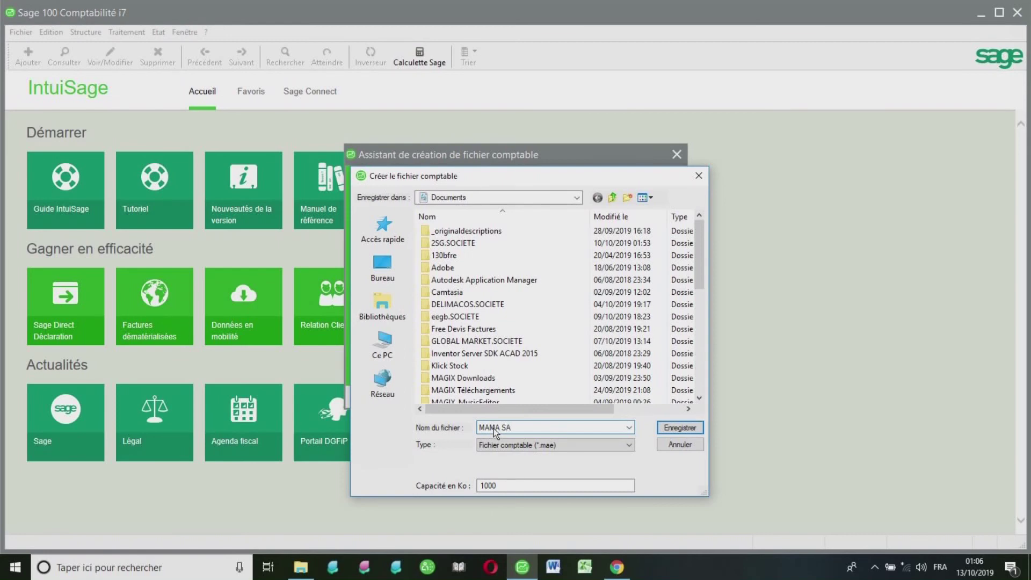
left_click(504, 484)
left_click(681, 427)
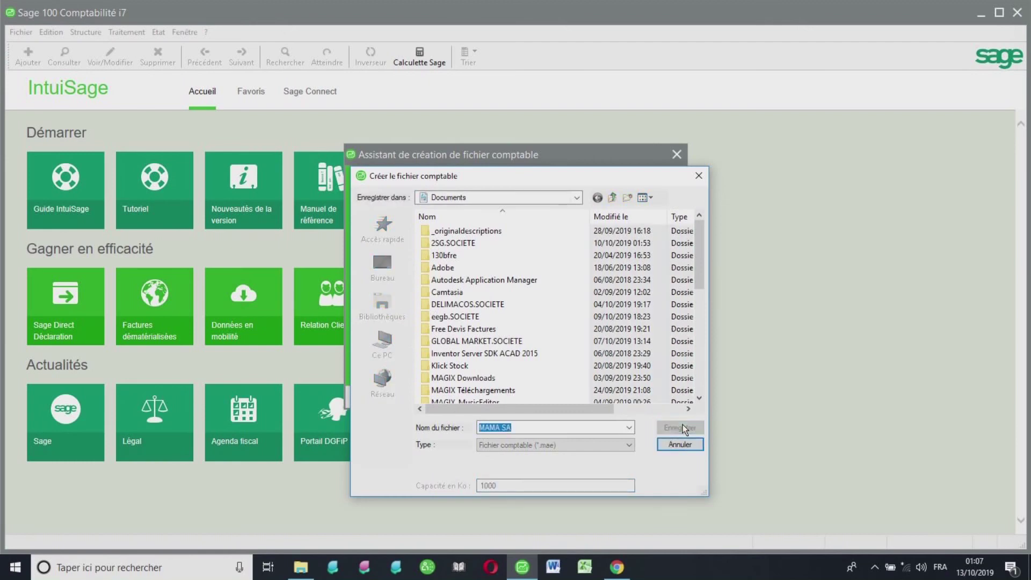
left_click(655, 401)
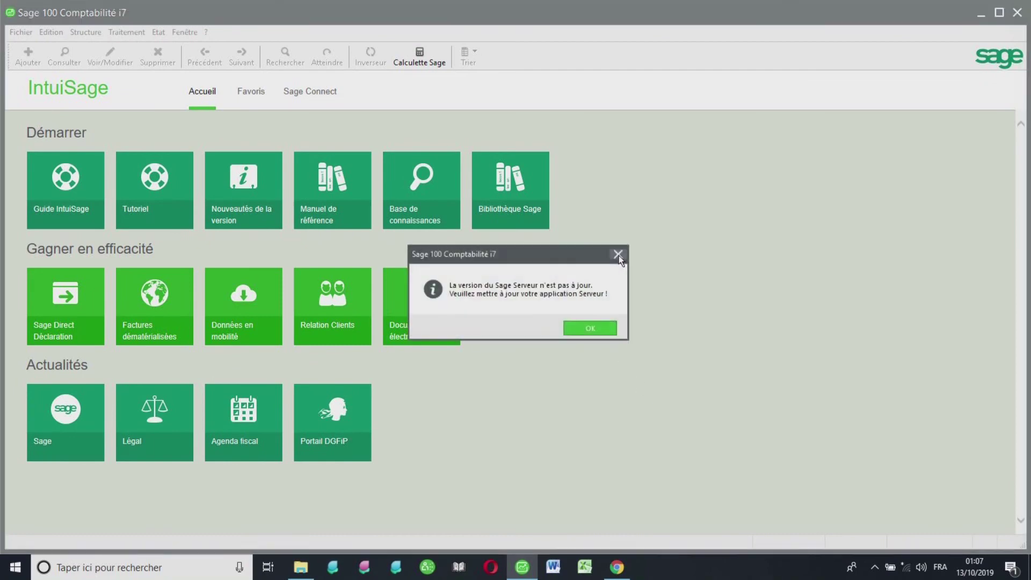
left_click(618, 254)
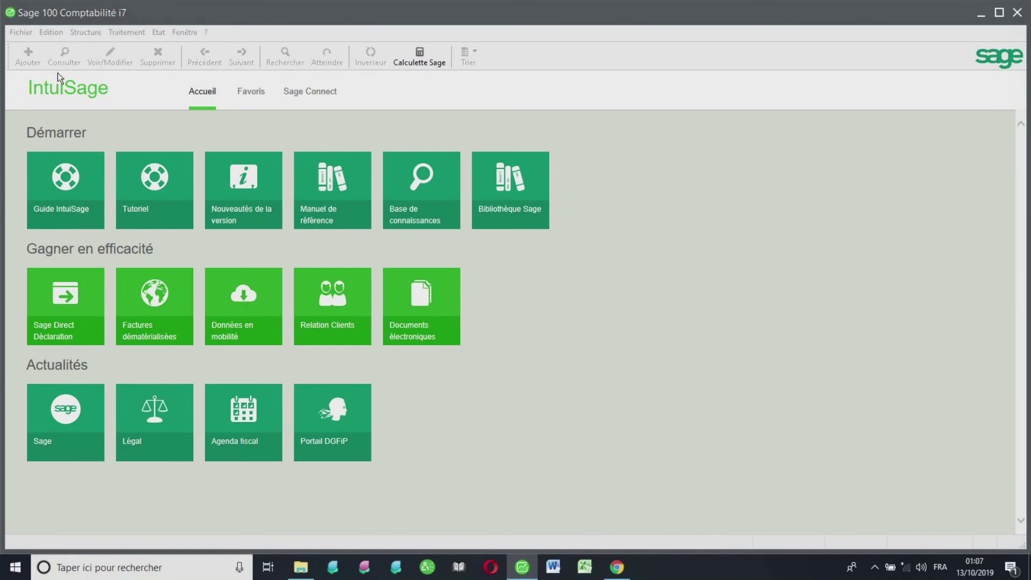